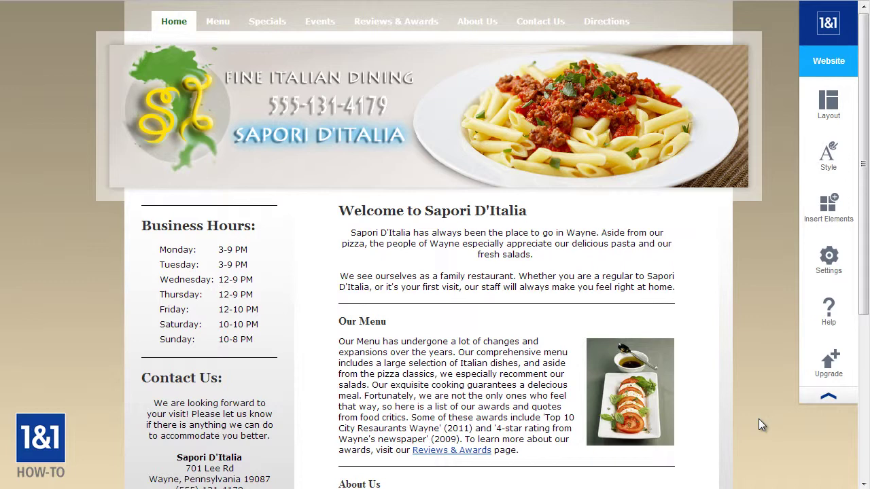
Step: Go to domain ordering from the website's domain settings, check the availability of saporiditalia.com and return to the domain search
click(845, 268)
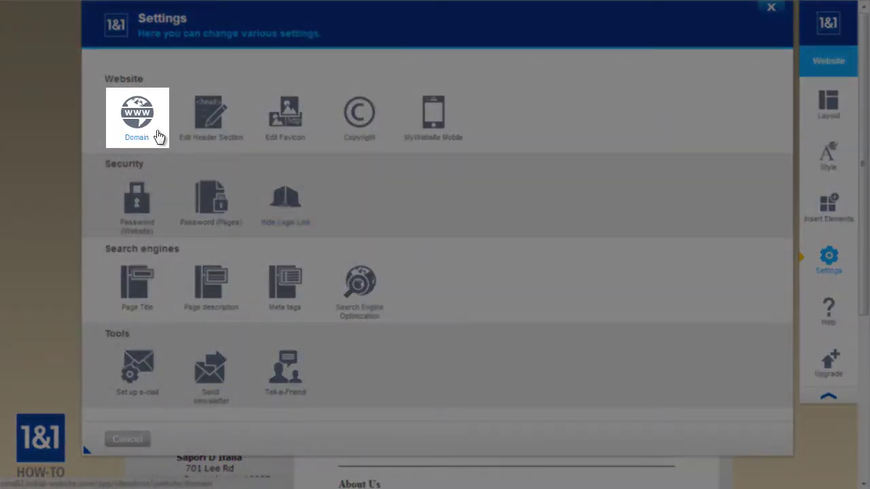
click(146, 129)
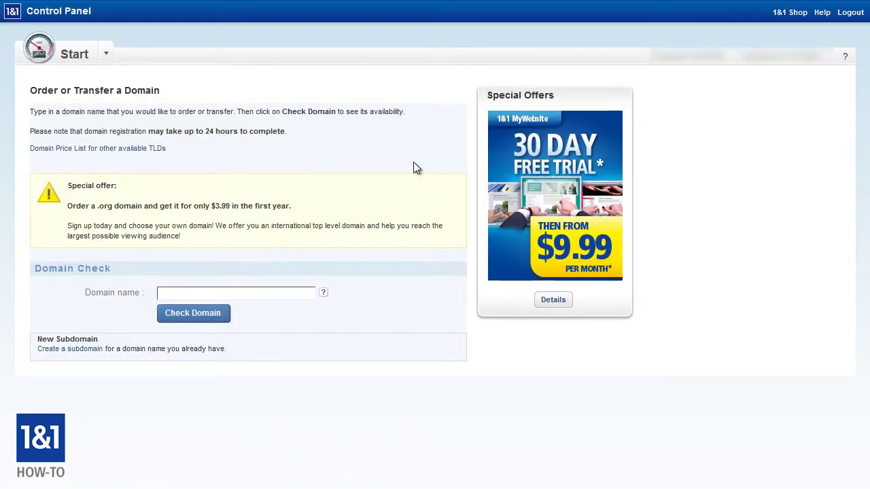
click(186, 292)
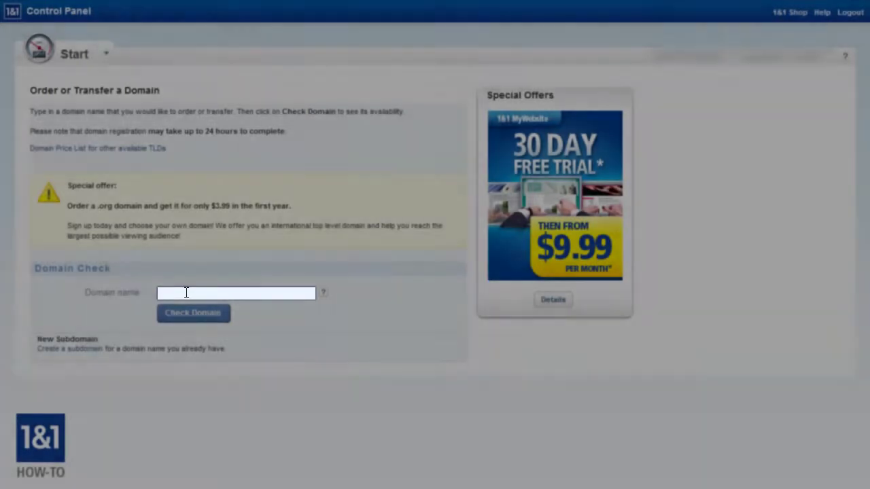
text(saporiditalia.)
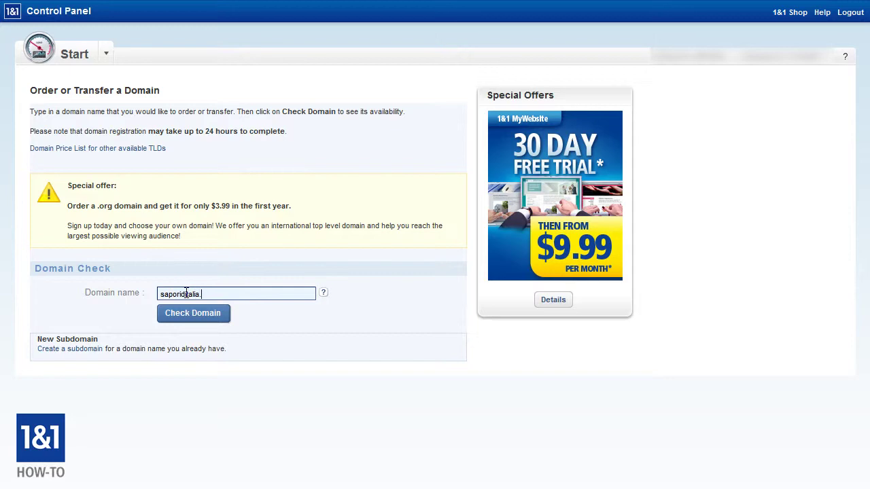
text(com)
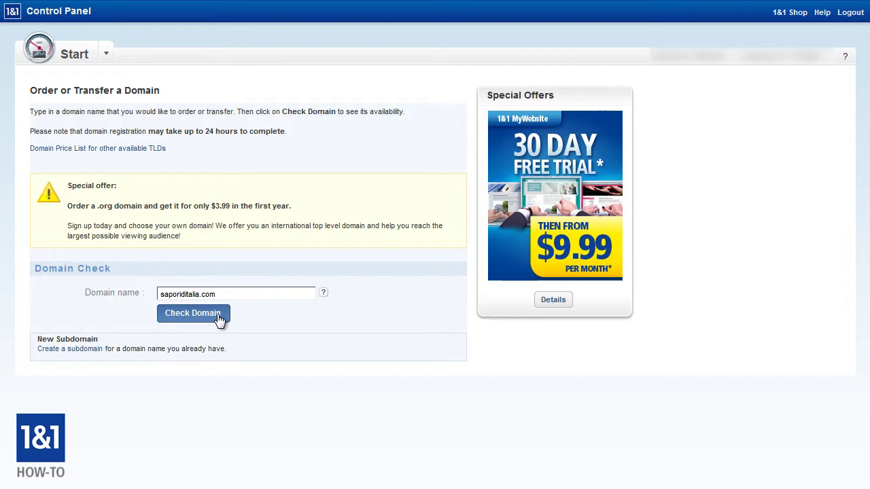
click(218, 318)
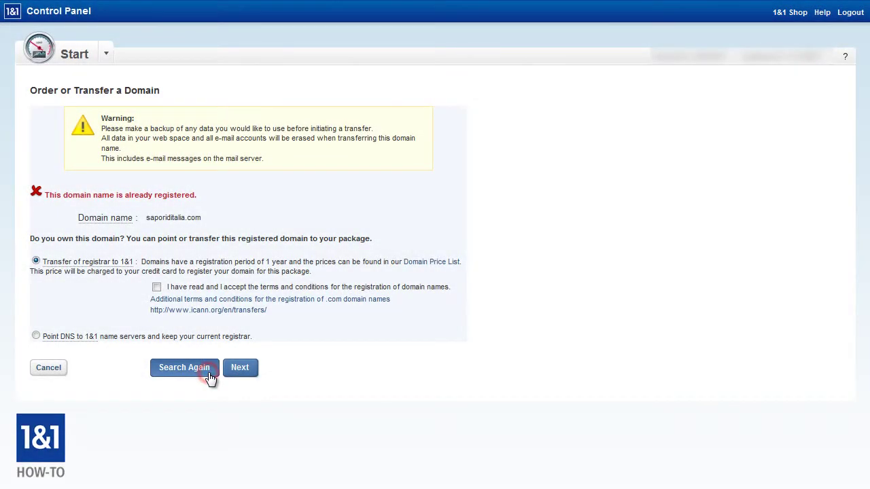
click(207, 372)
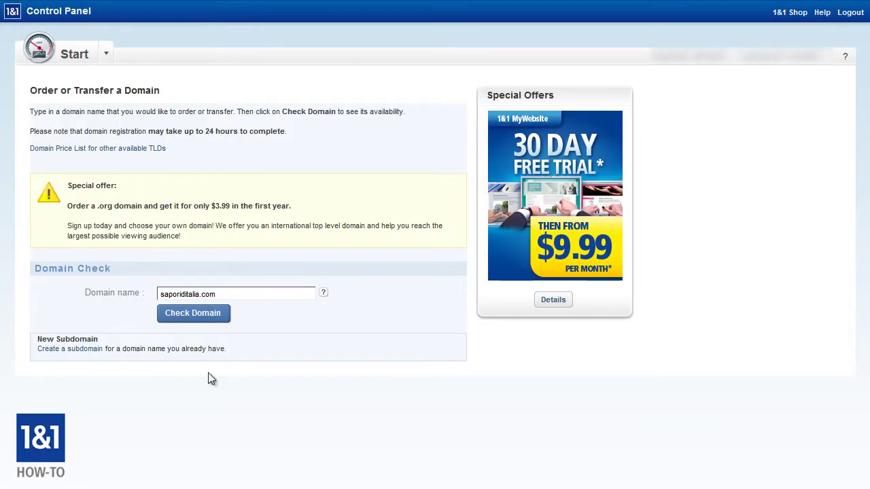
Step: Try other extensions in place of .com in the domain name, ending with saporiditalia.biz
click(243, 295)
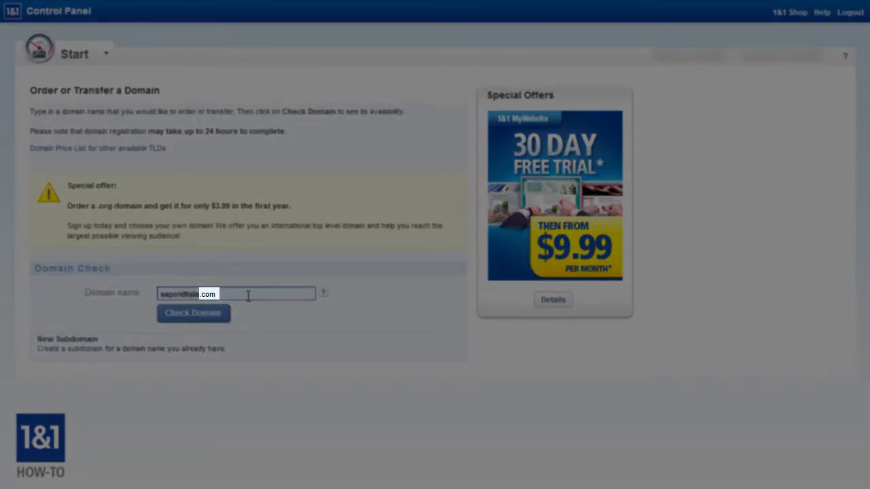
key(BackSpace)
key(BackSpace)
key(BackSpace)
key(BackSpace)
text(.ne)
key(BackSpace)
key(BackSpace)
key(BackSpace)
key(BackSpace)
text(.biz)
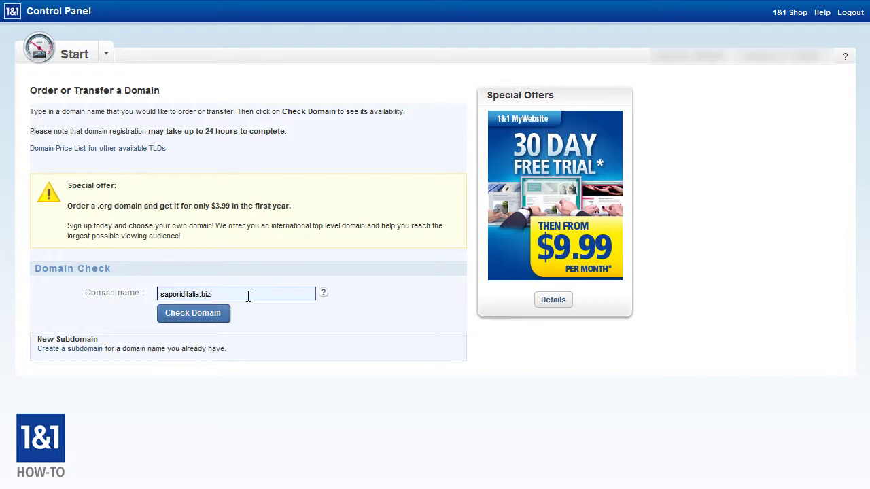
Step: Change the domain name to saporiditaliarestaurant.com and check its availability
key(BackSpace)
key(BackSpace)
key(BackSpace)
text(com)
key(Left)
text(news)
key(BackSpace)
key(BackSpace)
text(staurant)
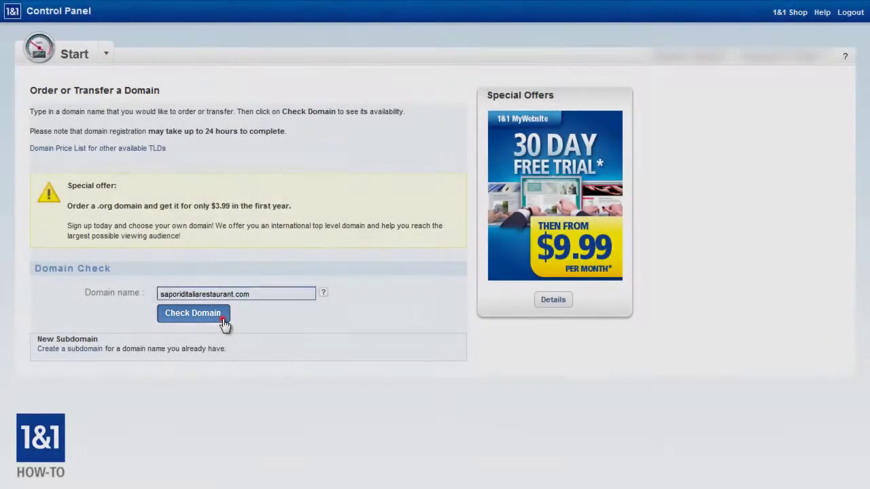
click(221, 320)
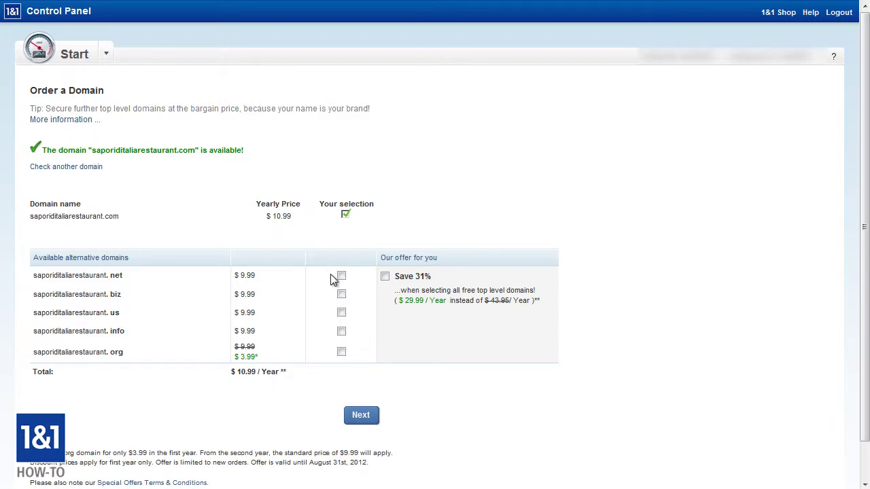
Step: Examine the list of alternative domain extensions offered for saporiditaliarestaurant
drag(107, 274, 126, 276)
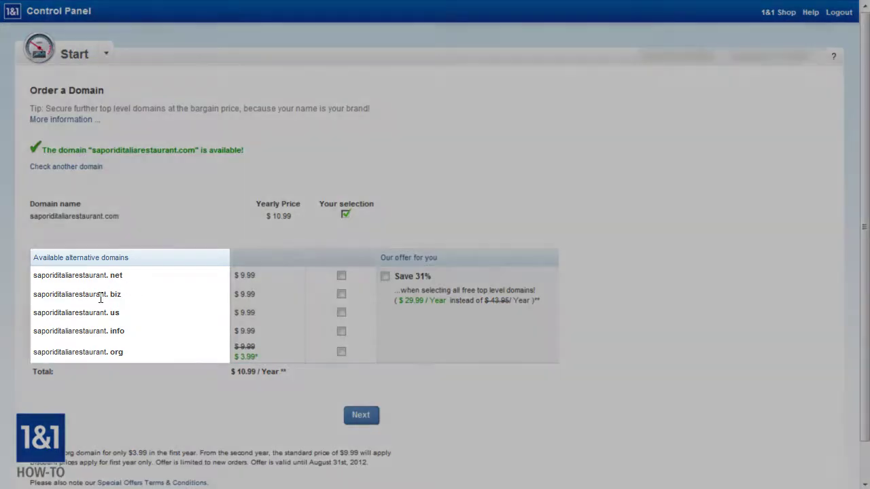
triple_click(125, 295)
click(103, 307)
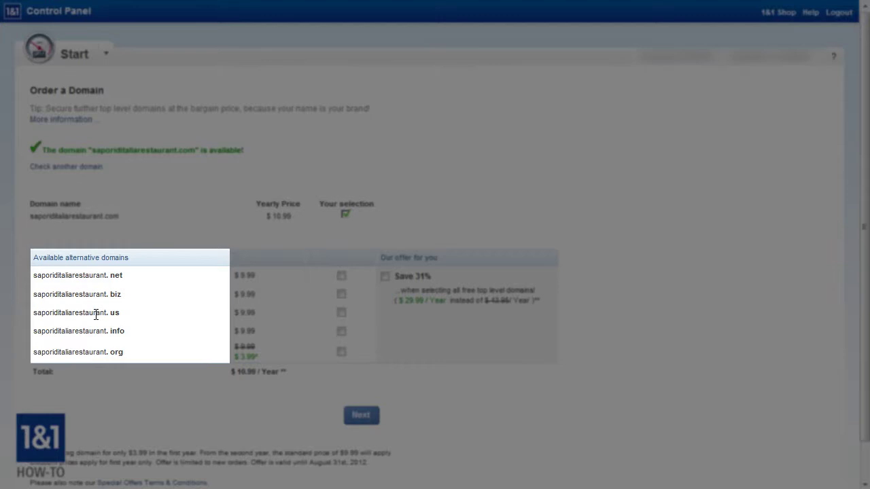
triple_click(98, 313)
click(146, 320)
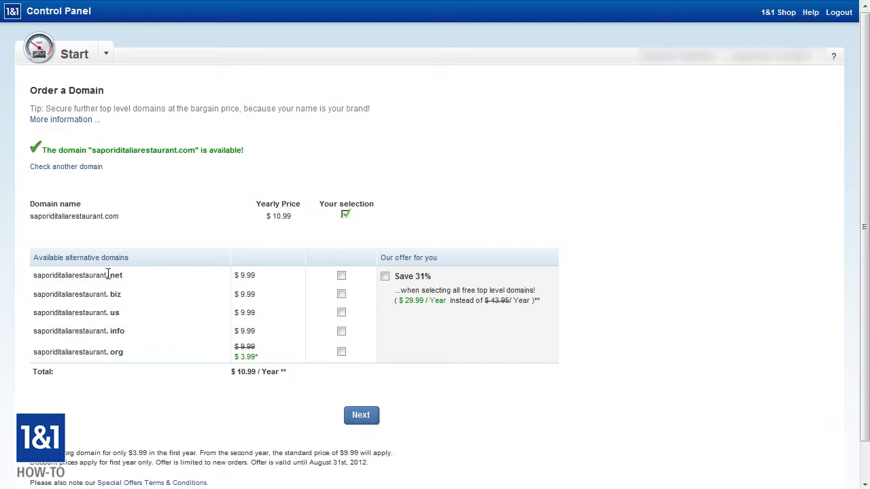
drag(107, 276, 123, 275)
click(123, 275)
Step: Add the .net, .biz, .us, .info and .org alternatives of saporiditaliarestaurant to the order and continue to registration
click(341, 276)
click(340, 293)
click(341, 313)
click(341, 330)
click(342, 353)
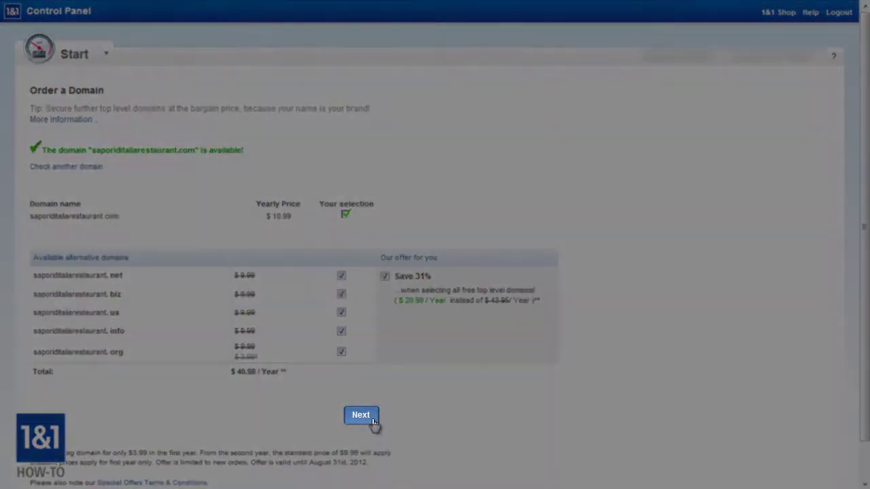
click(373, 422)
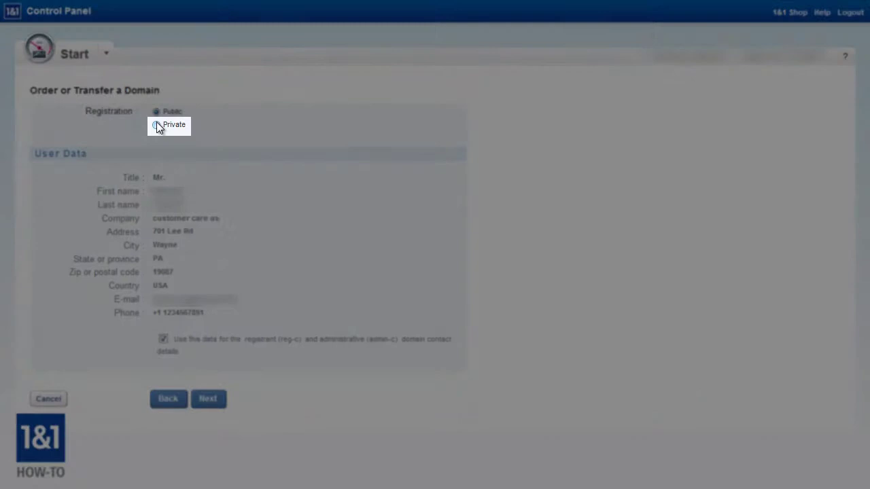
Step: Look at the Private registration option, set the registration back to Public and continue to the order summary
click(156, 125)
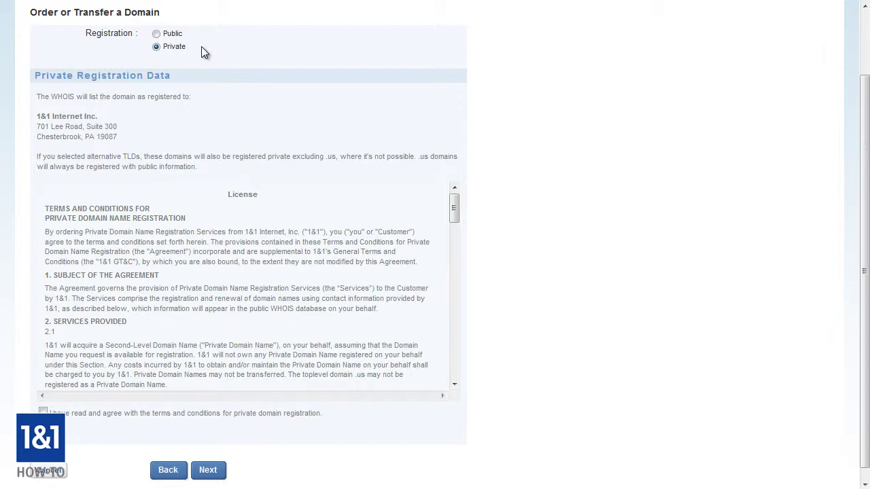
click(156, 34)
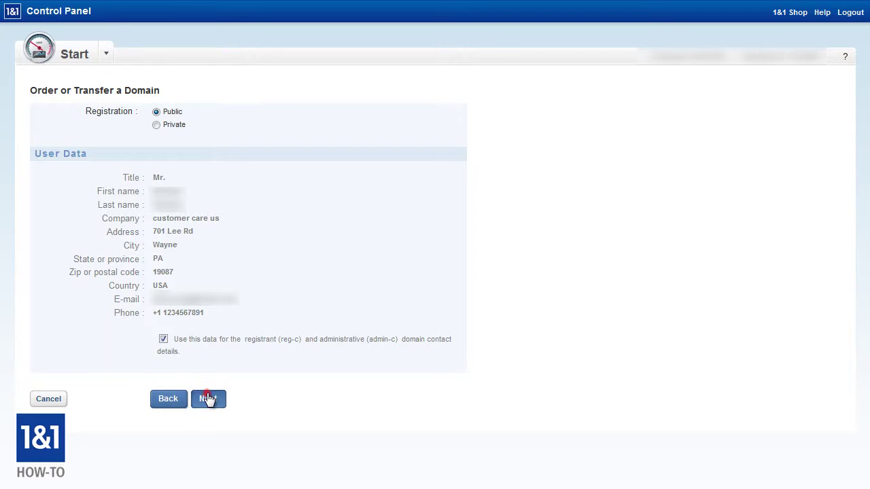
click(208, 398)
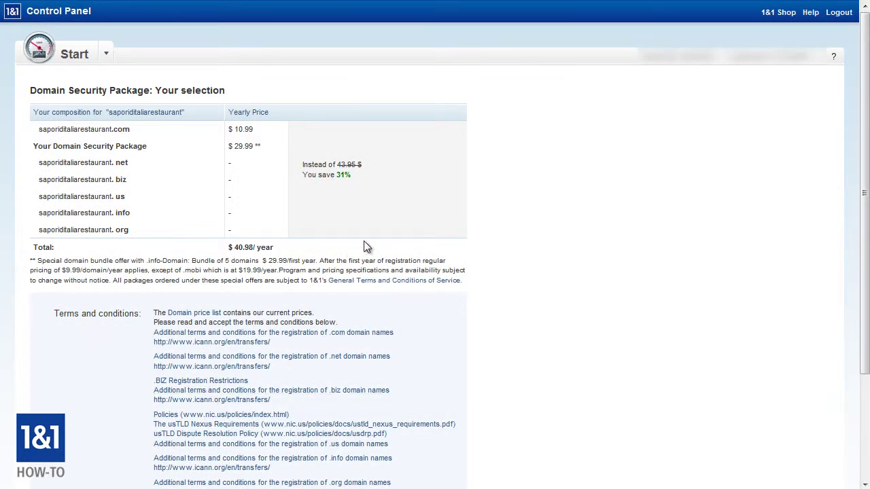
Step: Accept the terms and conditions for the selected domains and place the order
scroll(866, 172, down, 2)
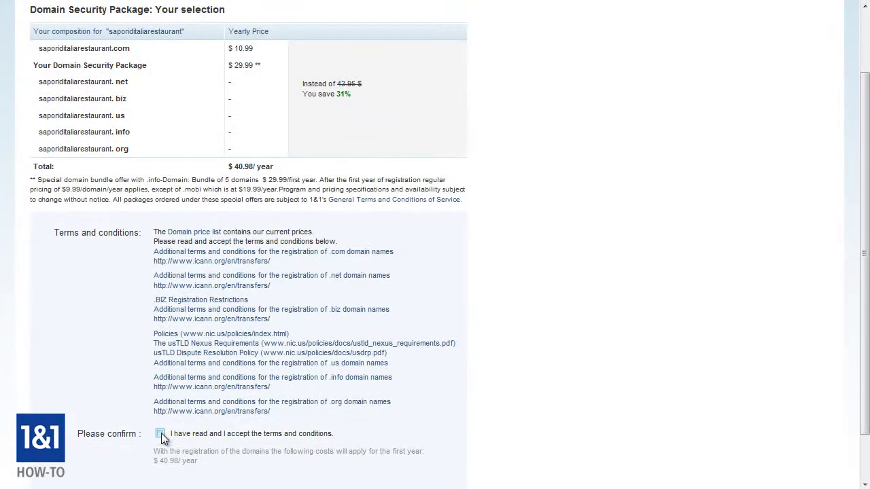
click(159, 433)
scroll(442, 451, down, 2)
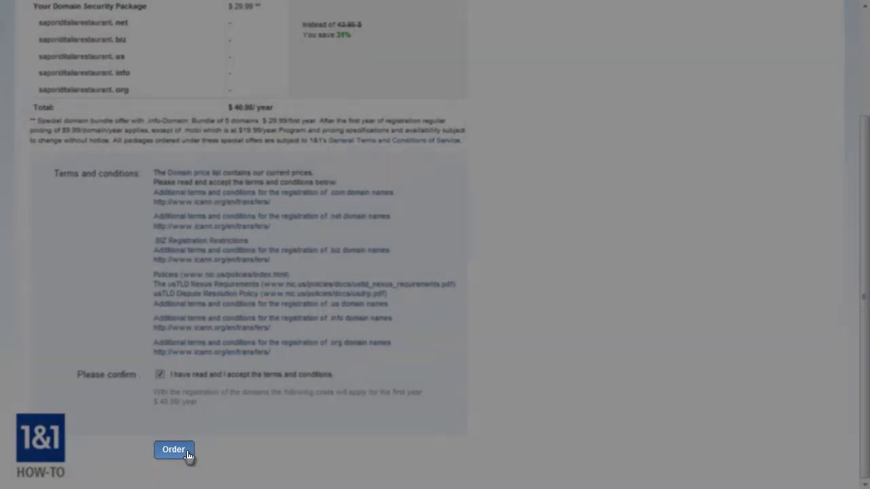
click(188, 455)
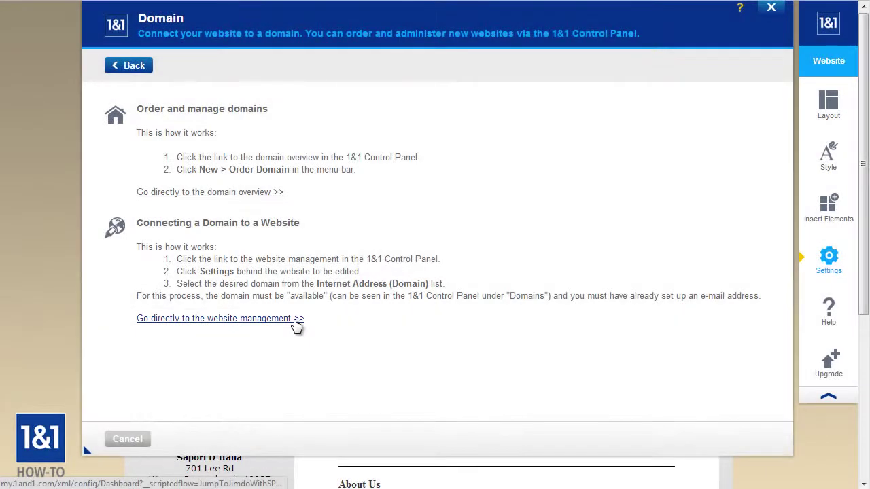
Step: Open the website management from the domain settings, choose saporiitalianrestaurant.com as the website's internet address and save the settings
click(296, 323)
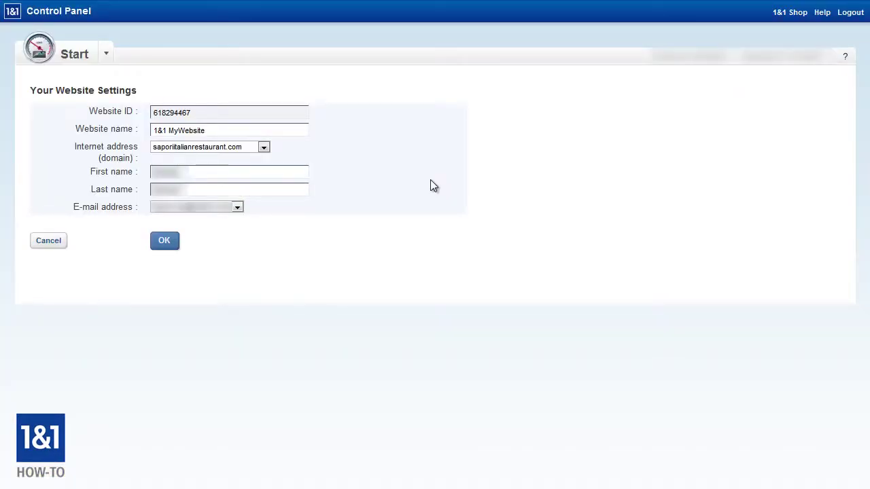
click(264, 148)
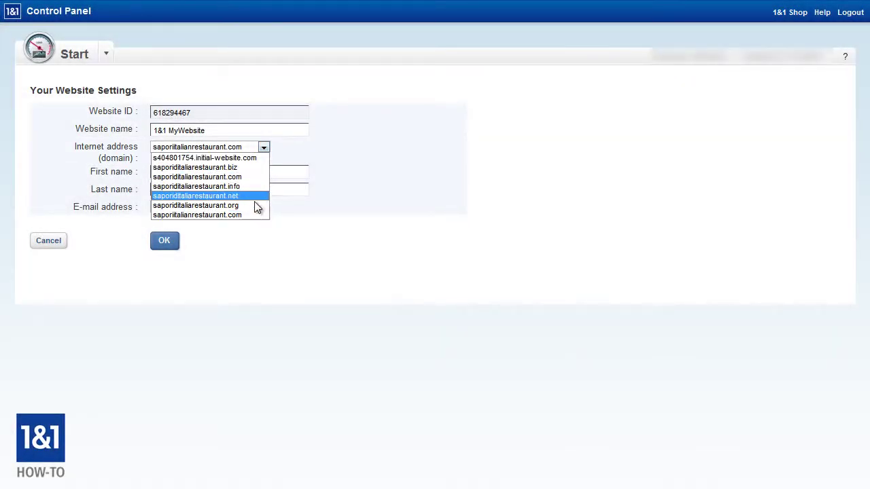
click(250, 211)
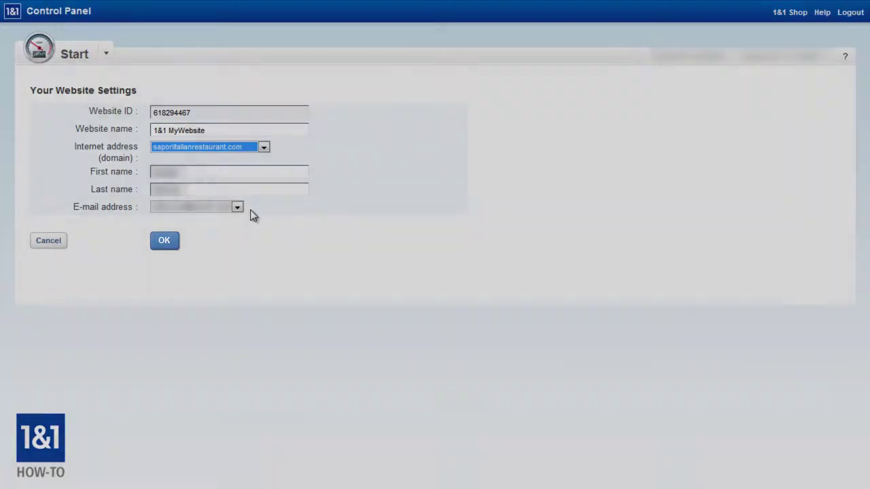
click(173, 243)
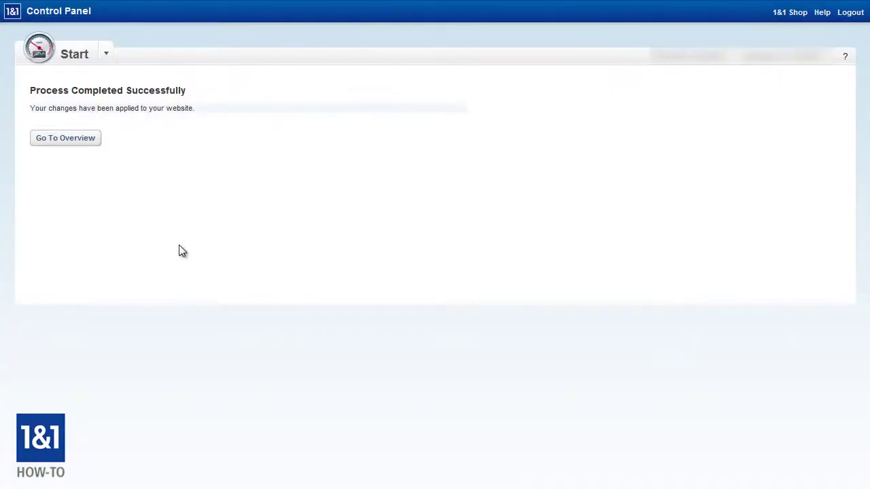